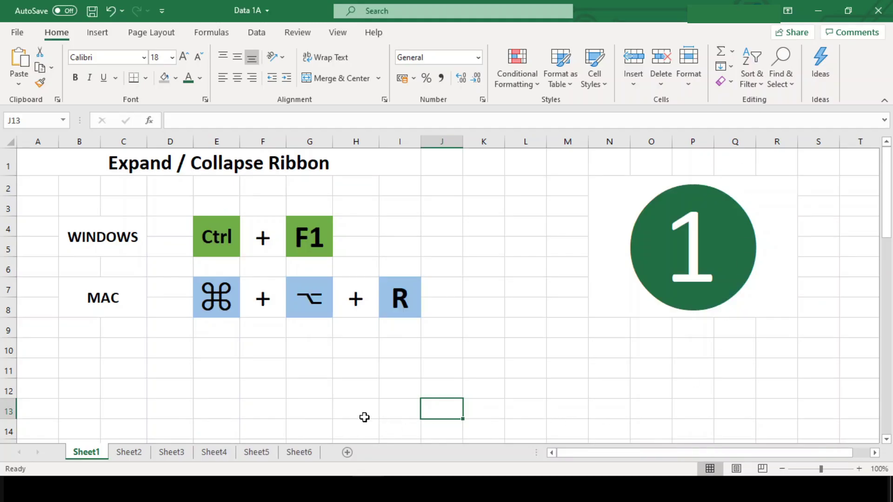
Step: Step through the Expand / Collapse Ribbon slide's title and its Windows and Mac shortcut key cells
click(239, 171)
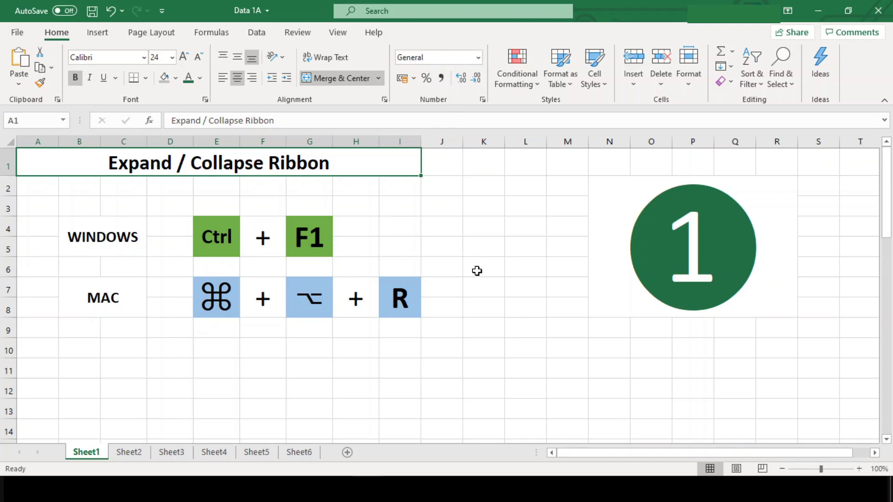
click(308, 237)
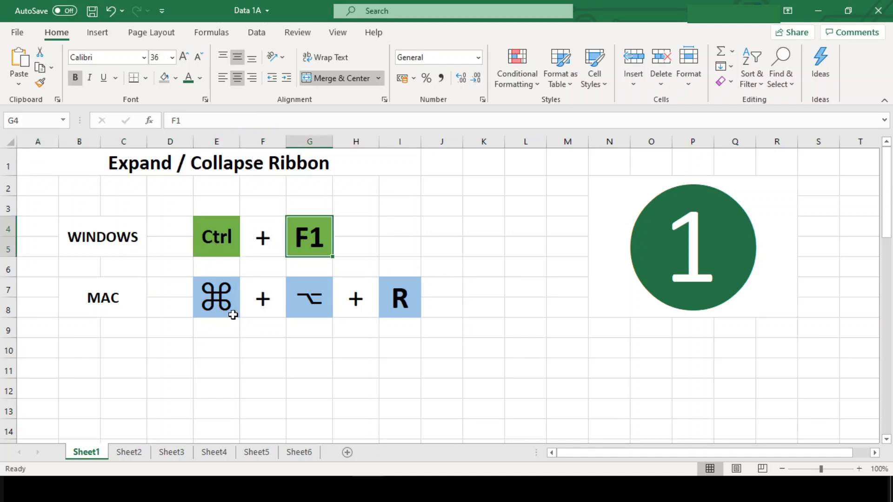
click(221, 314)
click(318, 303)
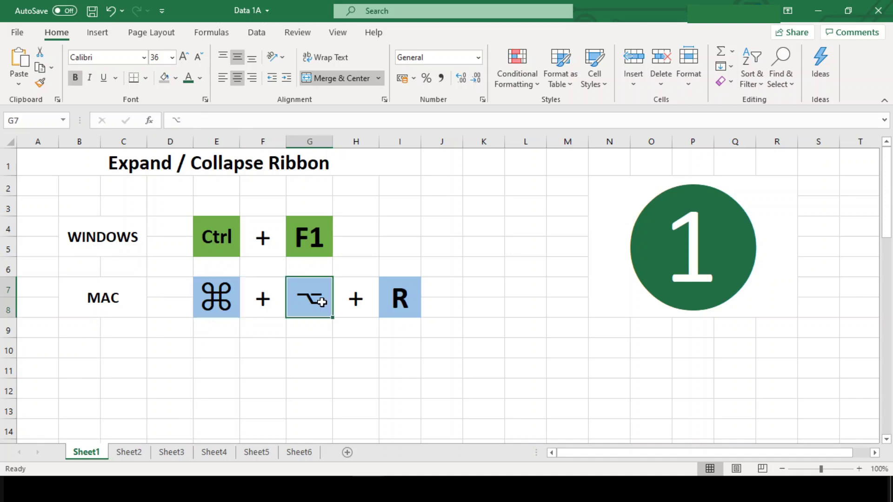
click(403, 316)
click(117, 310)
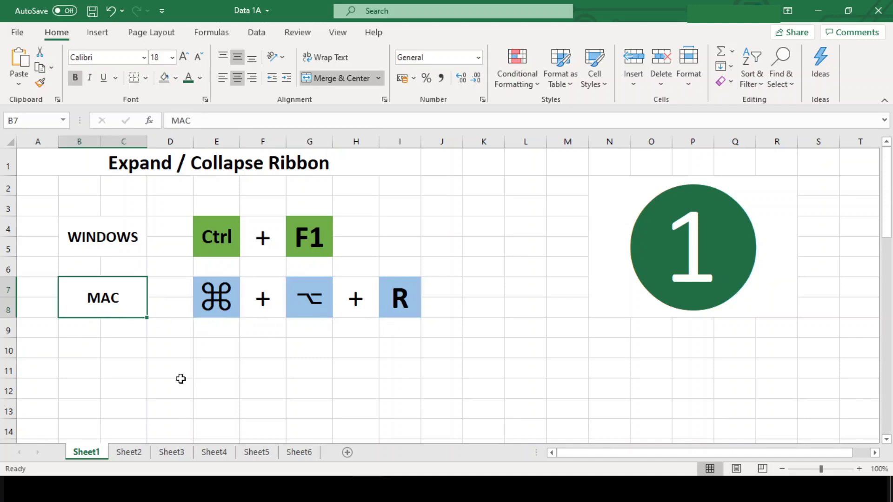
click(330, 349)
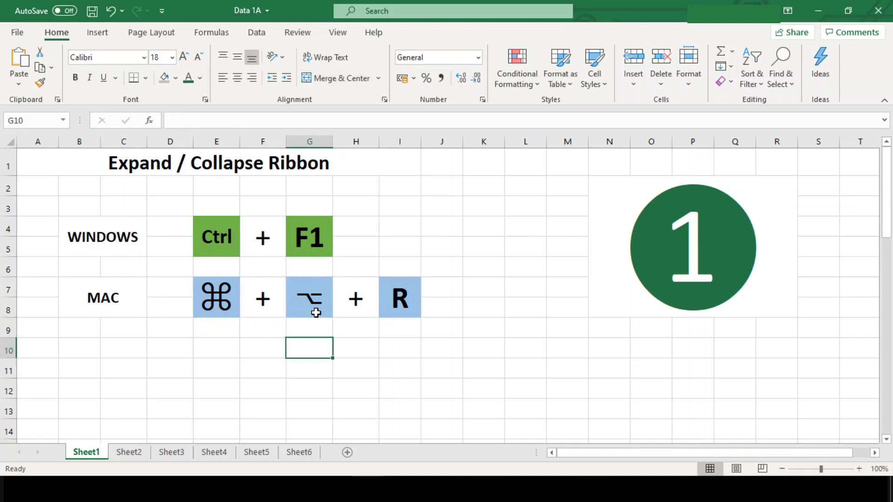
Step: Collapse the ribbon to its tab names with Ctrl+F1, then expand it again
key(ctrl+F1)
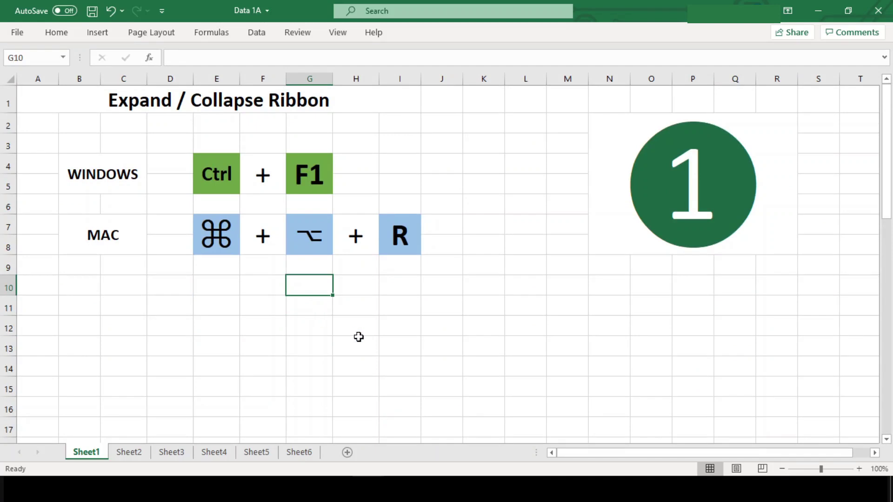
key(ctrl+F1)
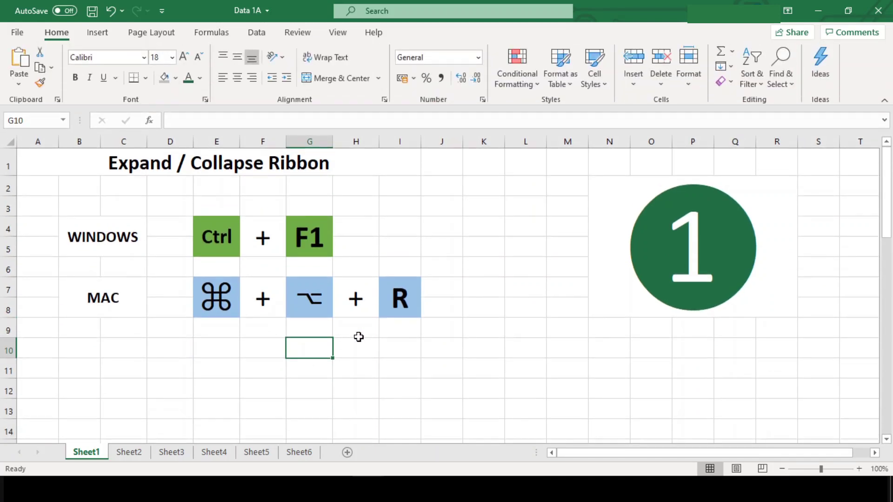
key(ctrl+F1)
click(129, 455)
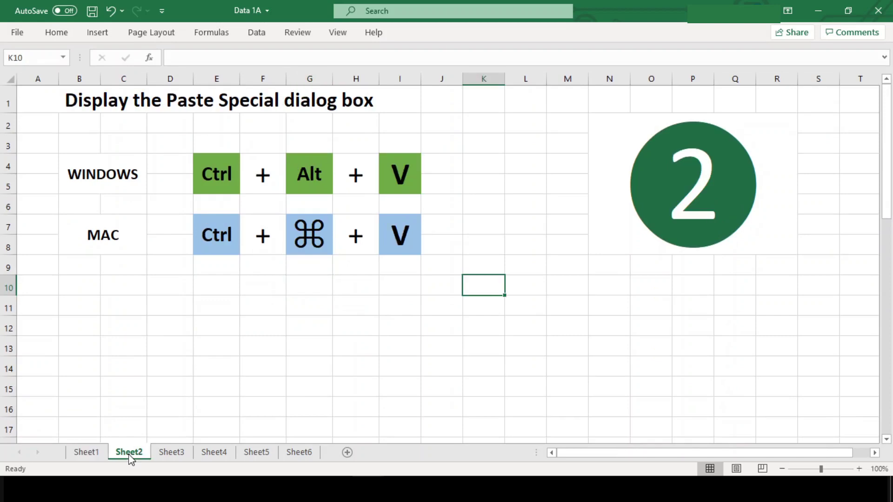
click(191, 100)
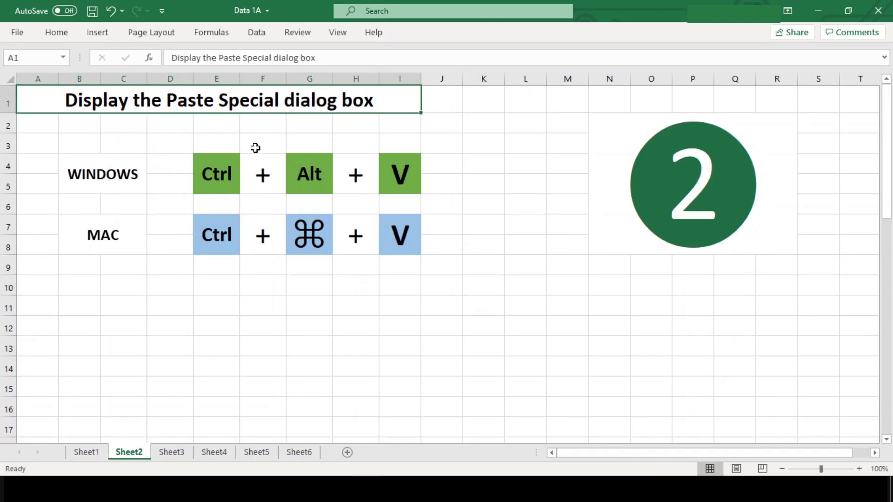
click(215, 179)
click(310, 182)
click(390, 177)
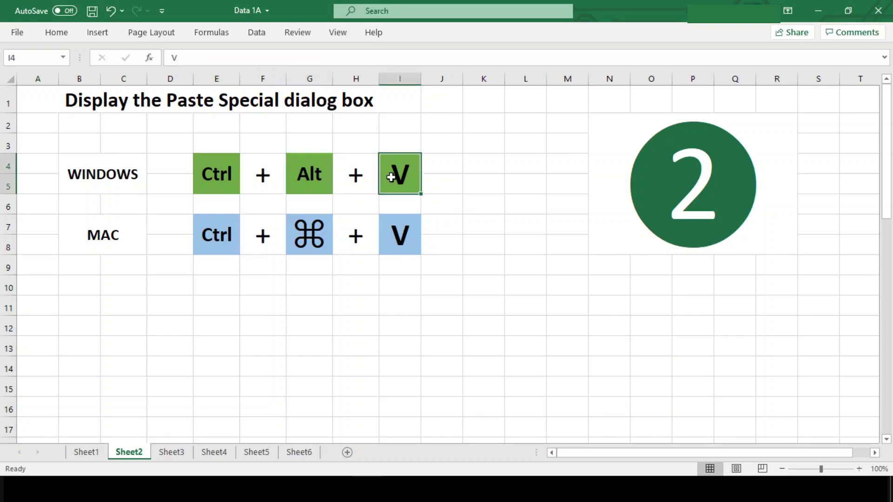
click(226, 234)
click(316, 244)
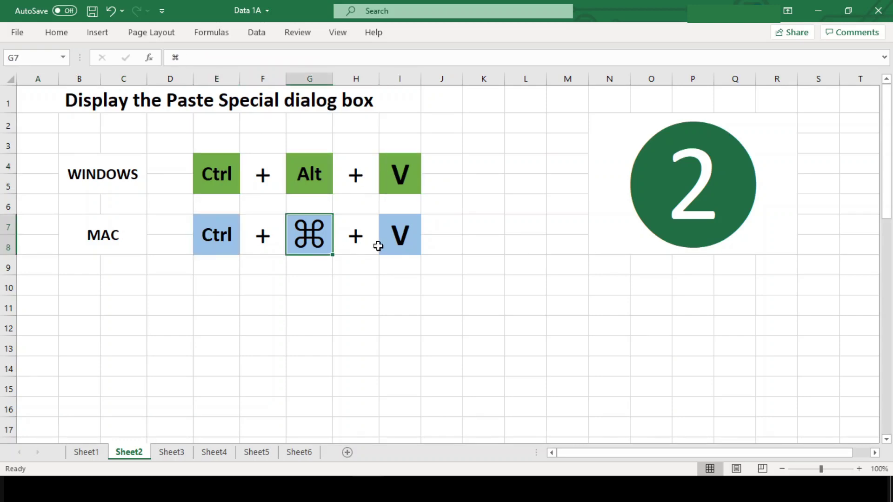
click(389, 242)
click(134, 235)
click(395, 335)
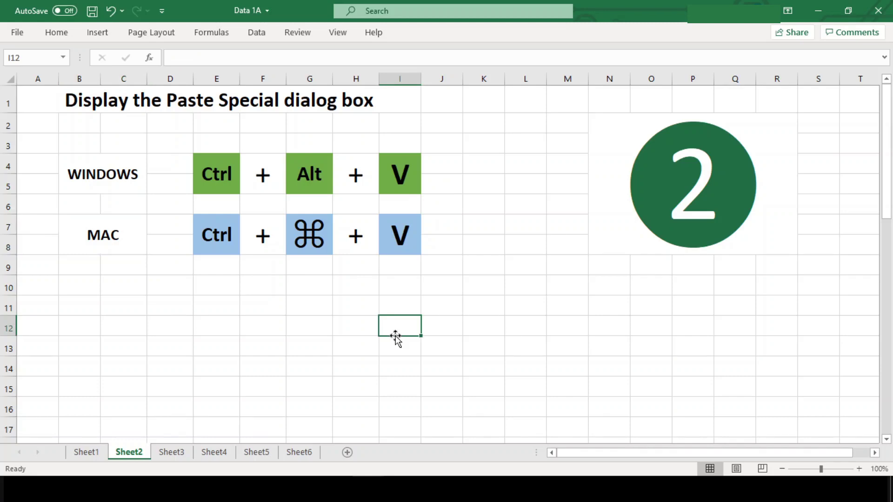
key(ctrl+alt+v)
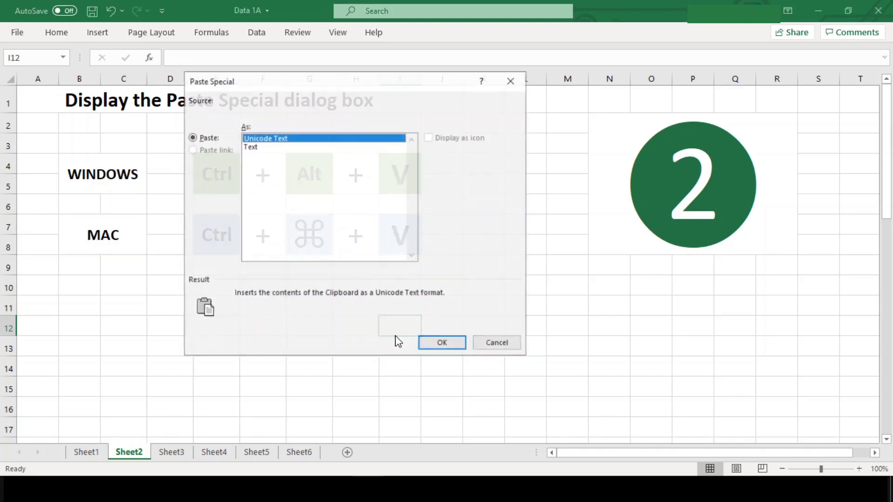
click(276, 147)
click(288, 139)
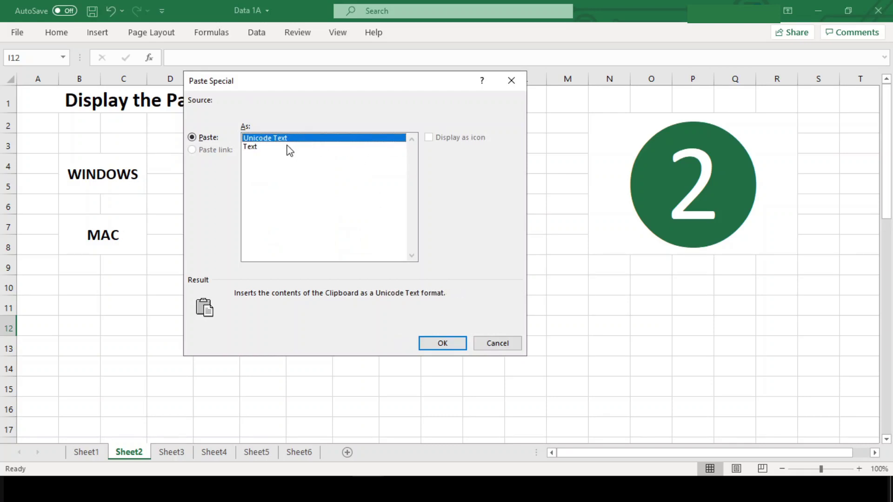
click(288, 147)
click(294, 139)
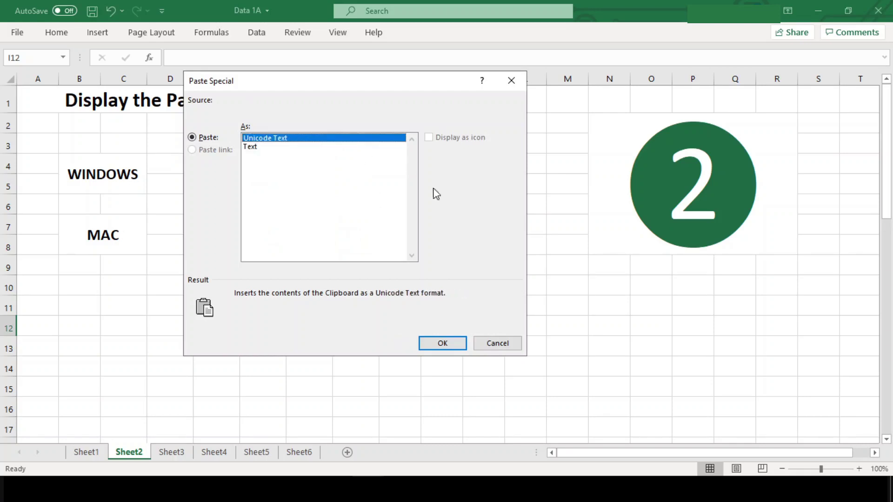
click(505, 350)
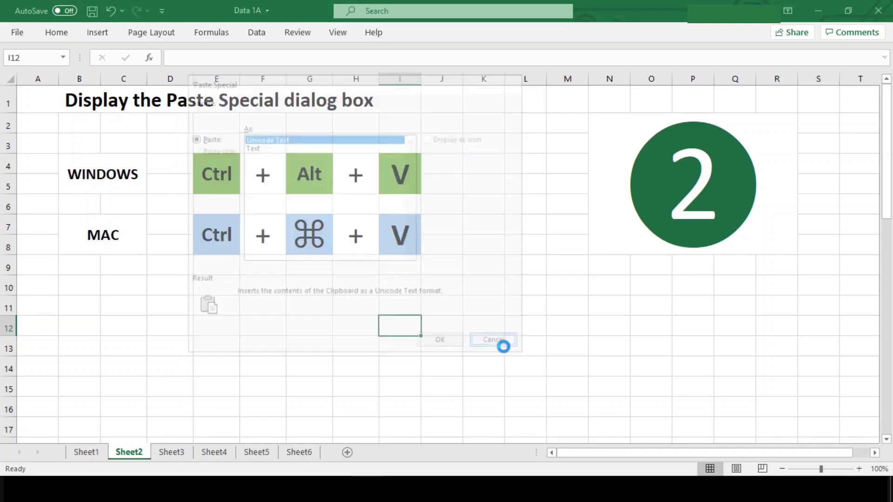
Step: On Sheet3, step through the Next and Previous worksheet title and its PgDn and Fn key cells
click(172, 453)
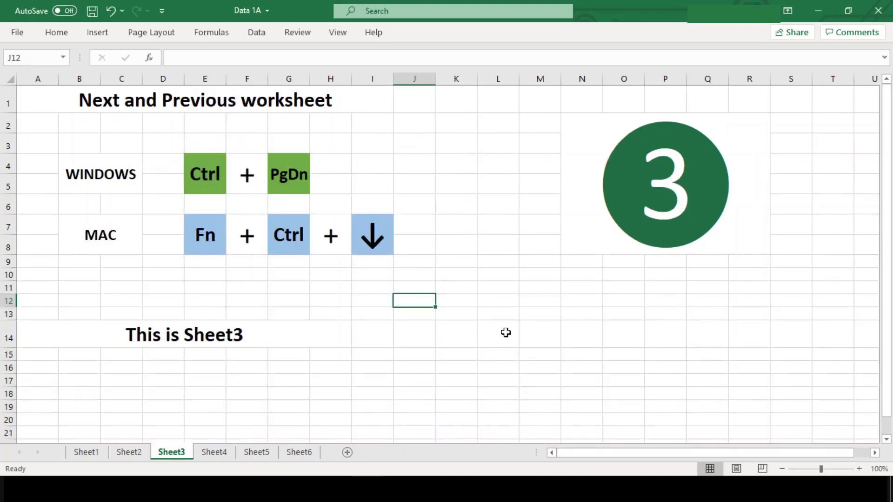
click(311, 101)
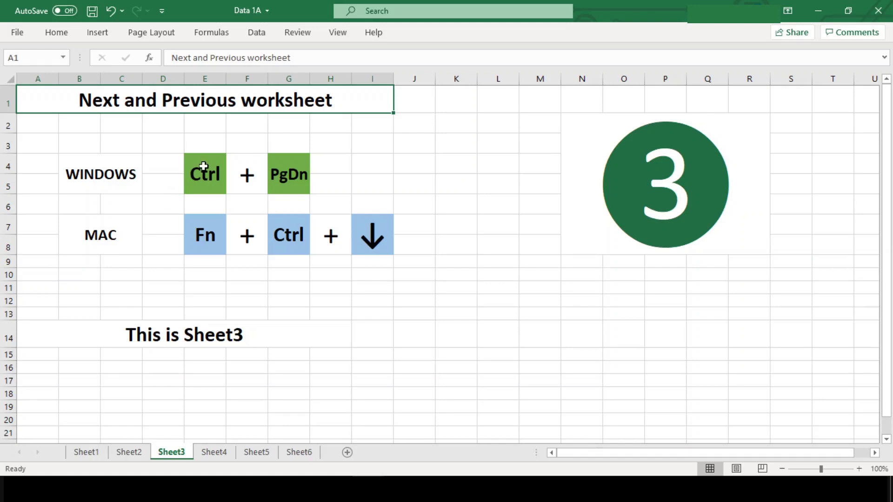
click(302, 166)
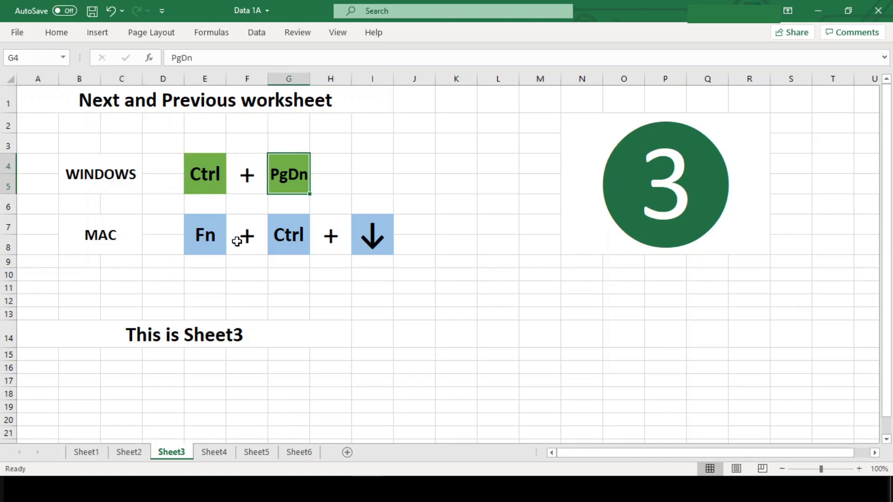
click(212, 245)
click(284, 244)
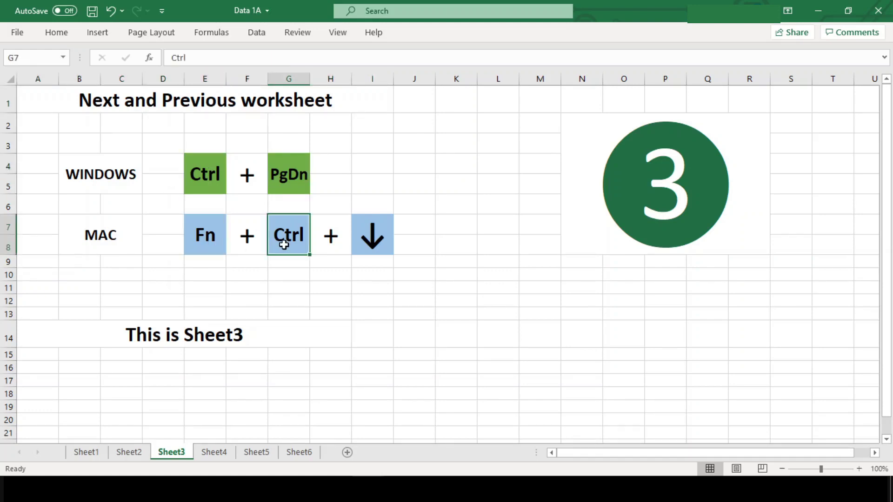
click(360, 244)
click(137, 244)
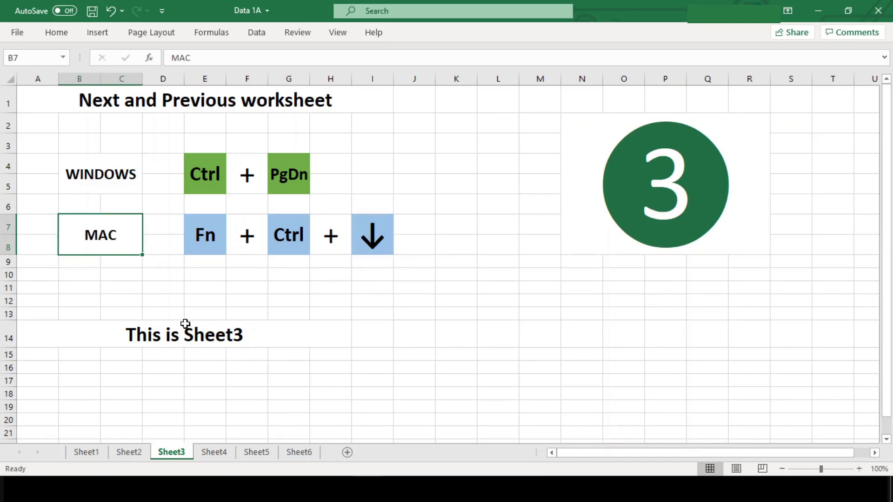
Step: Move to Sheet4 with Ctrl+PgDn, review its PgUp shortcut keys, return with Ctrl+PgUp, then open Sheet5
key(ctrl+Page_Down)
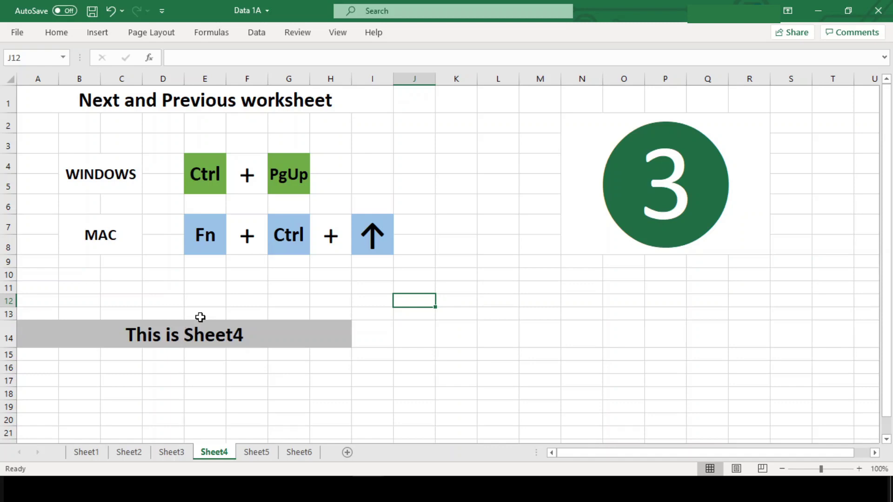
click(275, 173)
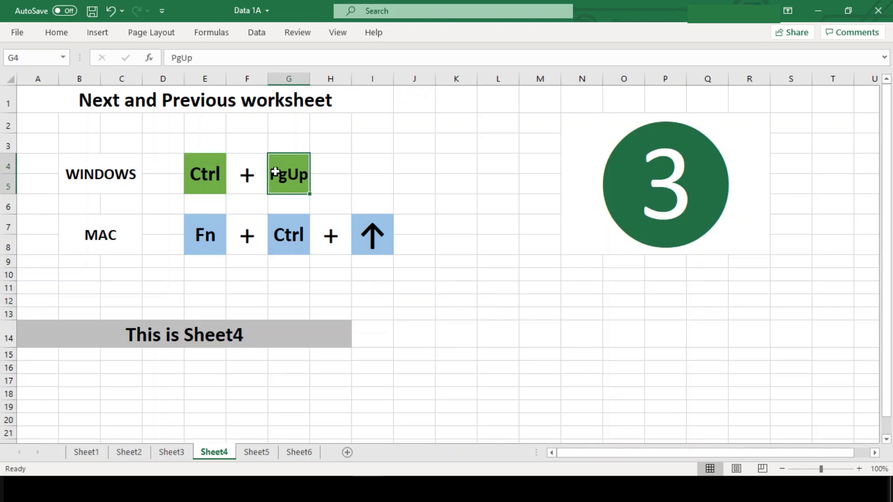
click(101, 174)
click(202, 234)
click(283, 251)
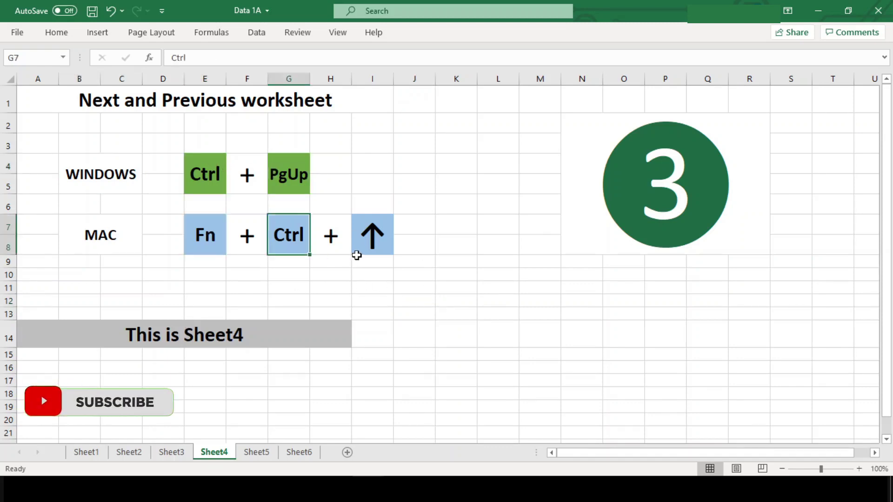
click(371, 254)
click(116, 249)
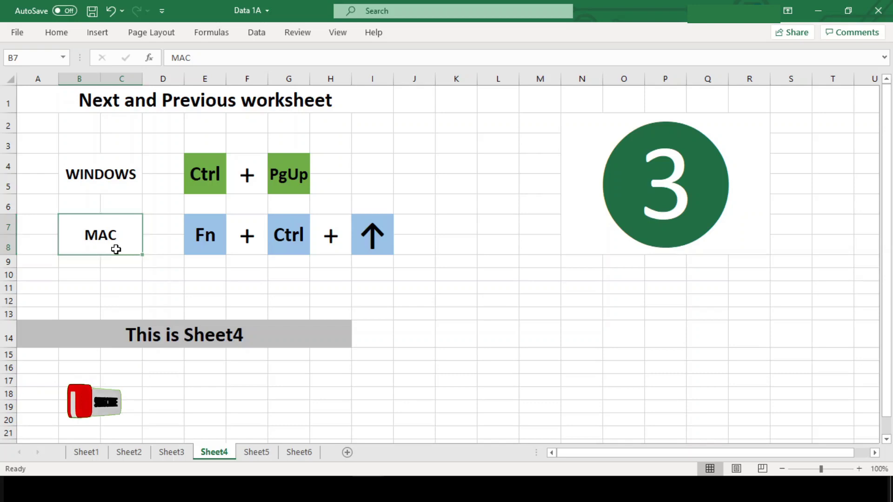
key(ctrl+Page_Up)
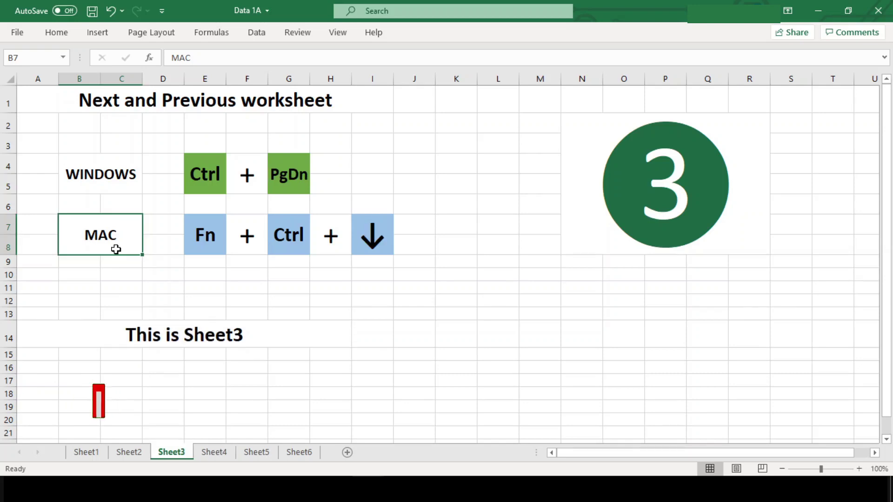
click(255, 452)
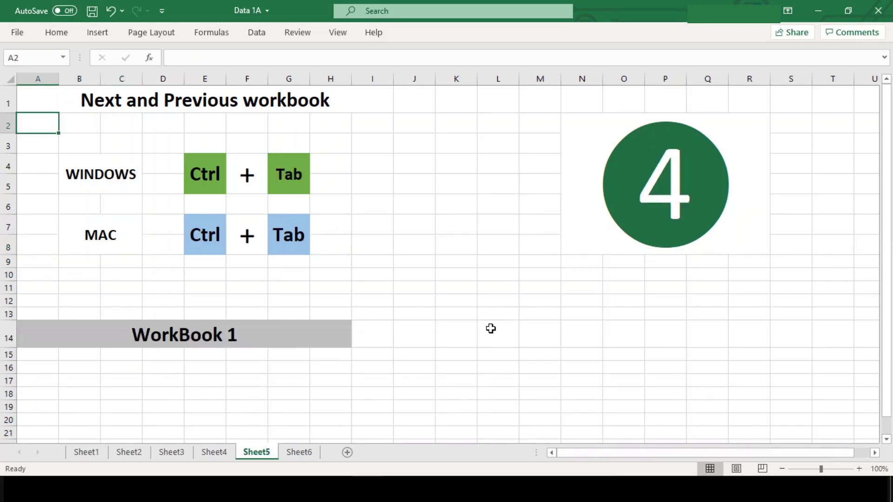
Step: Select the Next and Previous workbook title and its Ctrl and Tab key cells
click(500, 367)
click(232, 105)
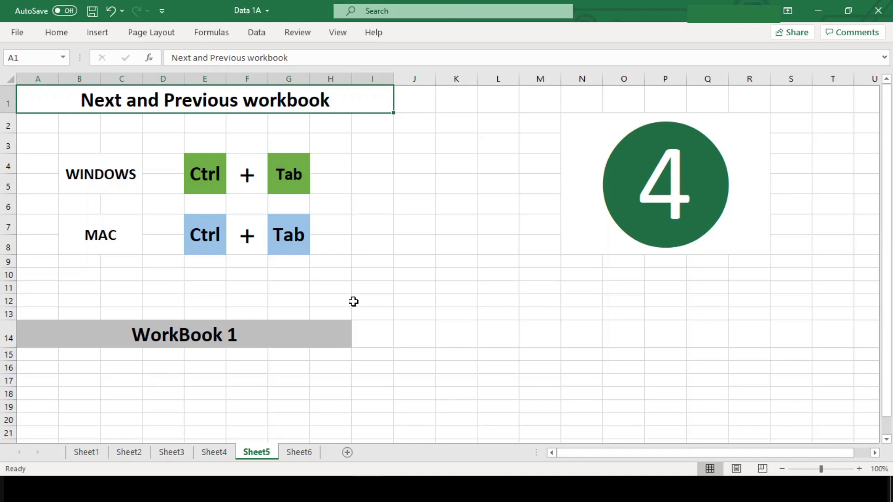
click(214, 181)
click(290, 191)
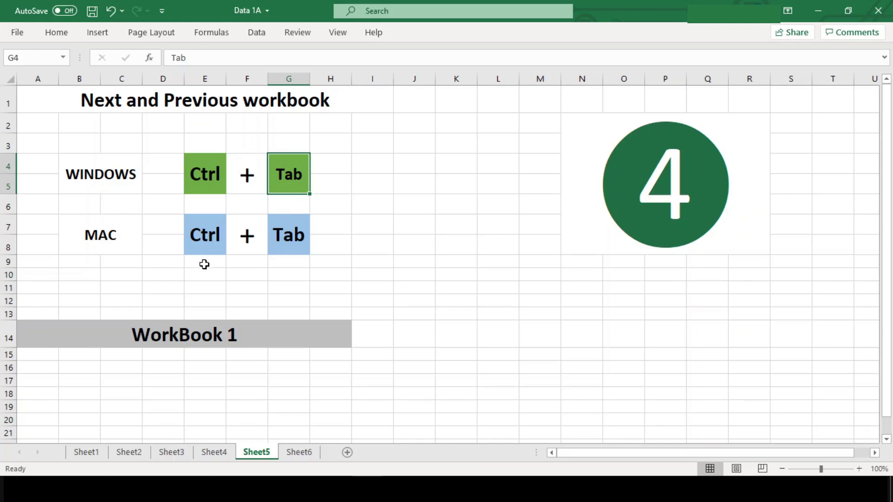
Step: Switch to workbook Data 1B and back to Data 1A, then open Sheet6's Toggle Autofilter slide
key(ctrl+Tab)
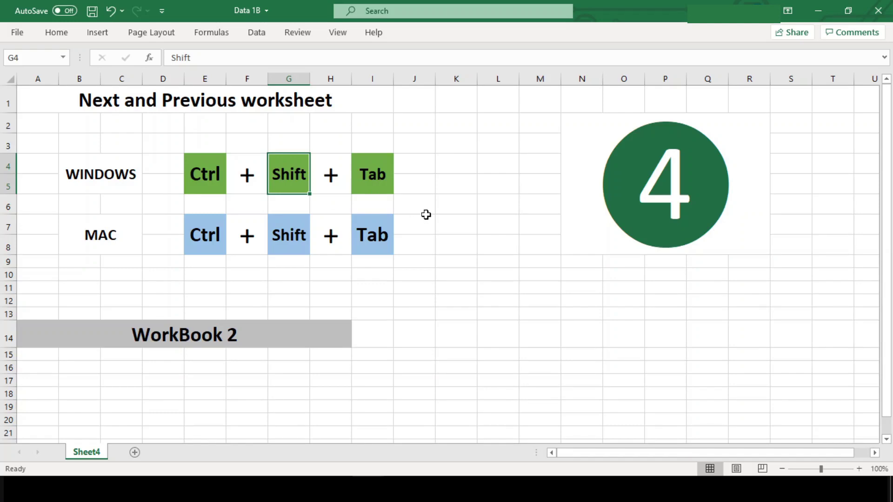
key(ctrl+shift+Tab)
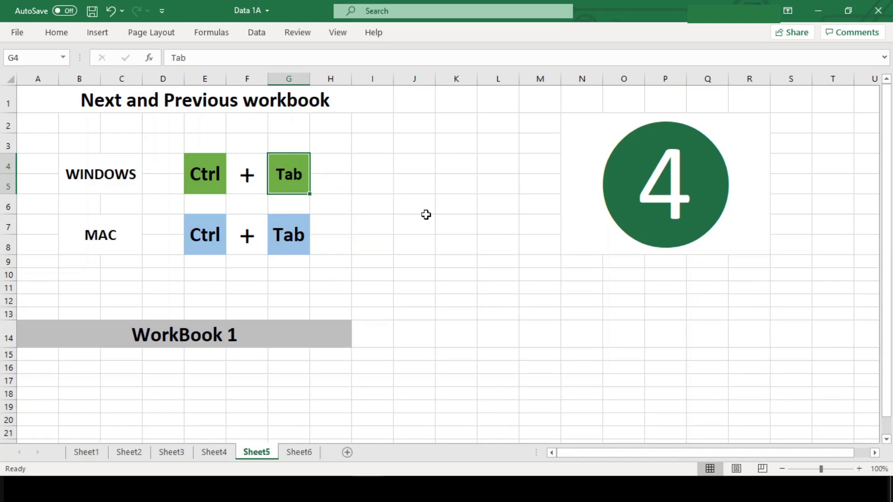
click(300, 453)
click(250, 103)
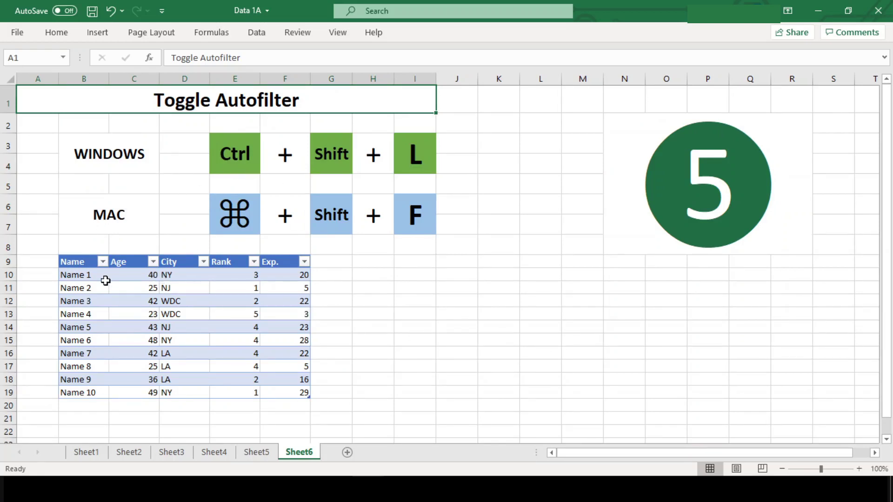
drag(104, 279, 300, 381)
click(398, 364)
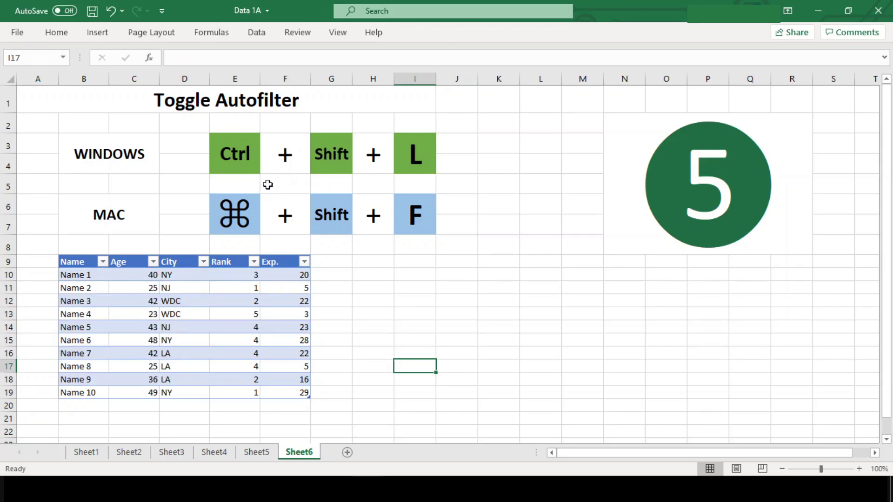
click(254, 169)
click(348, 175)
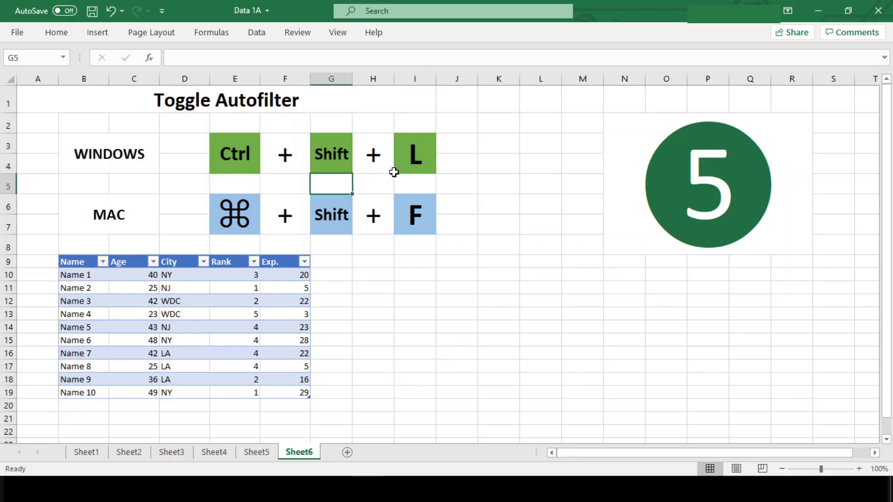
click(336, 167)
click(425, 179)
click(433, 162)
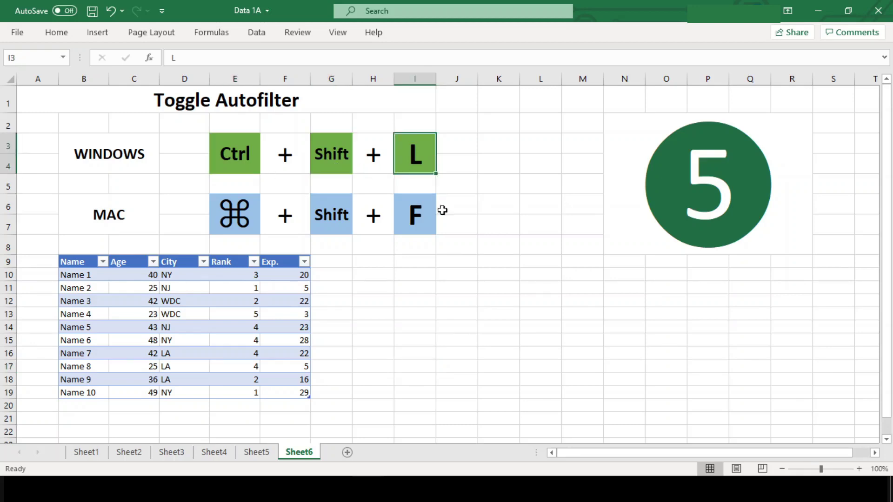
click(254, 227)
click(338, 231)
click(403, 228)
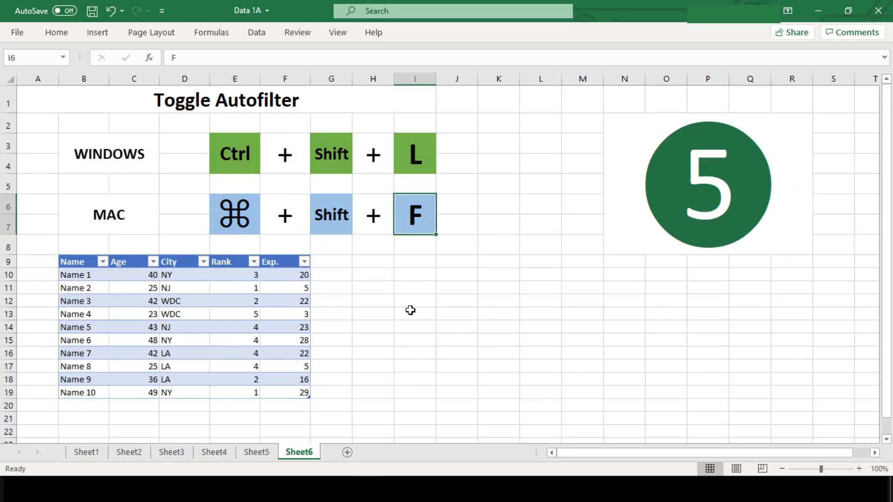
click(370, 340)
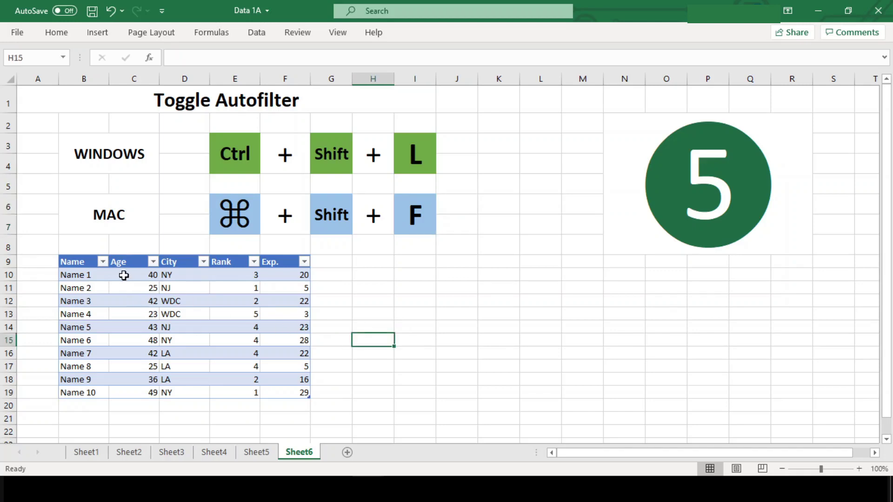
drag(74, 262, 300, 385)
Step: Filter the City column to show only LA
click(187, 287)
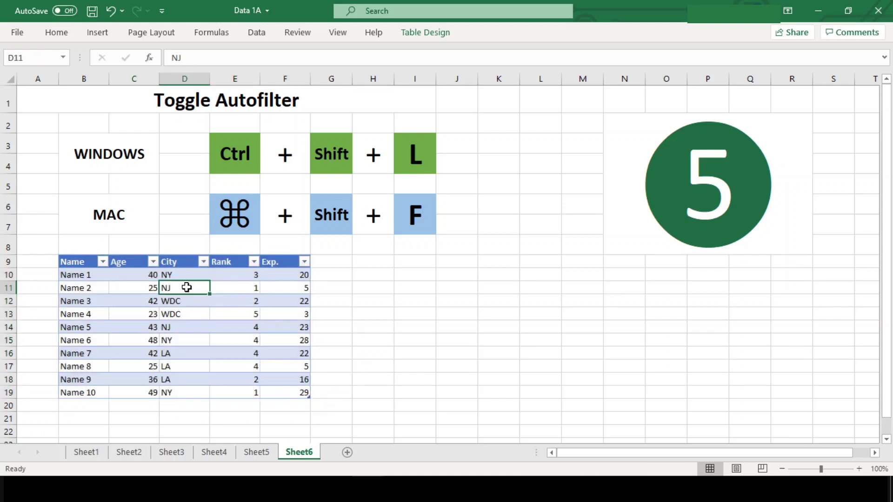
click(203, 262)
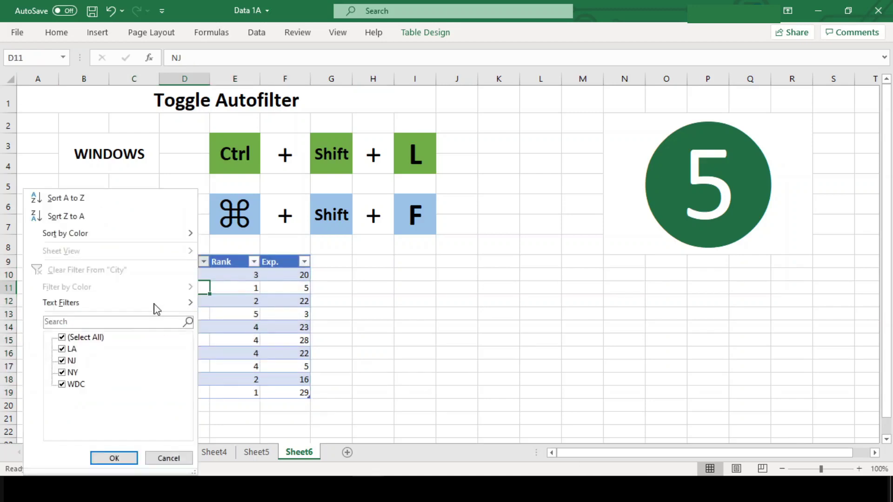
click(86, 338)
click(65, 350)
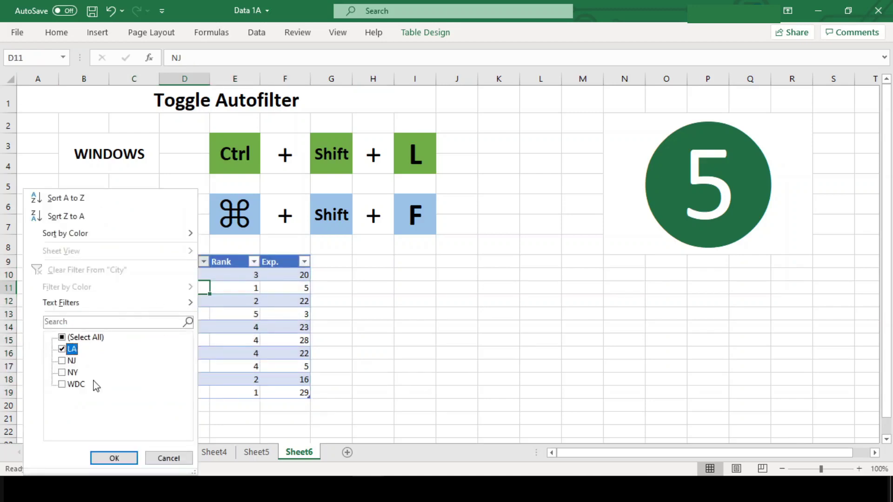
click(115, 459)
Step: Filter the Rank column to show only rank 2
click(254, 262)
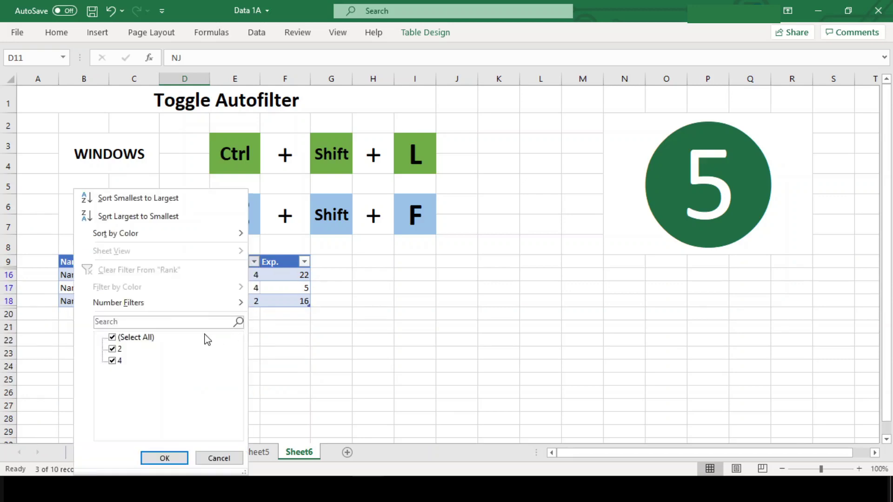
click(133, 338)
click(112, 349)
click(165, 458)
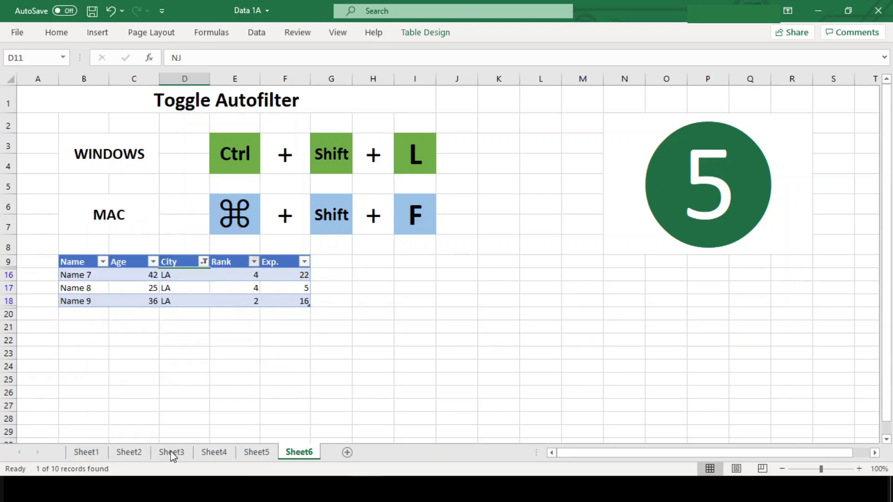
click(188, 274)
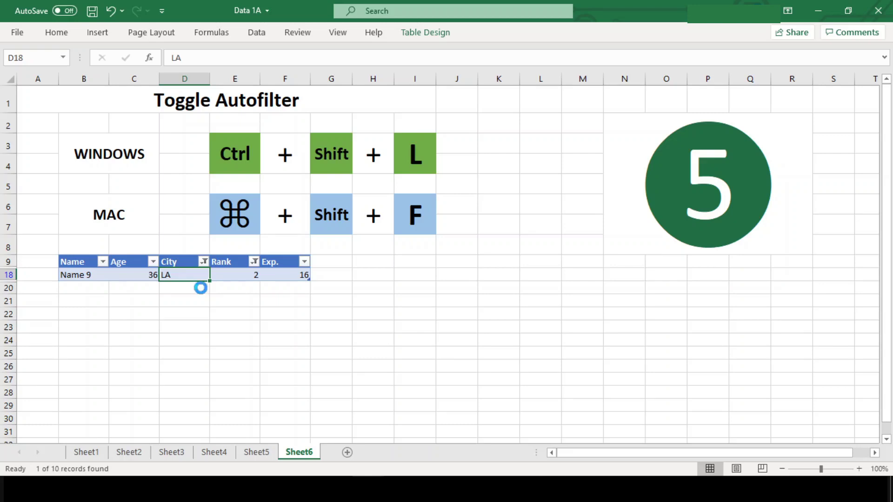
Step: Toggle AutoFilter off with Ctrl+Shift+L so rows Name 1 through Name 10 reappear
key(ctrl+shift+l)
key(ctrl+shift+l)
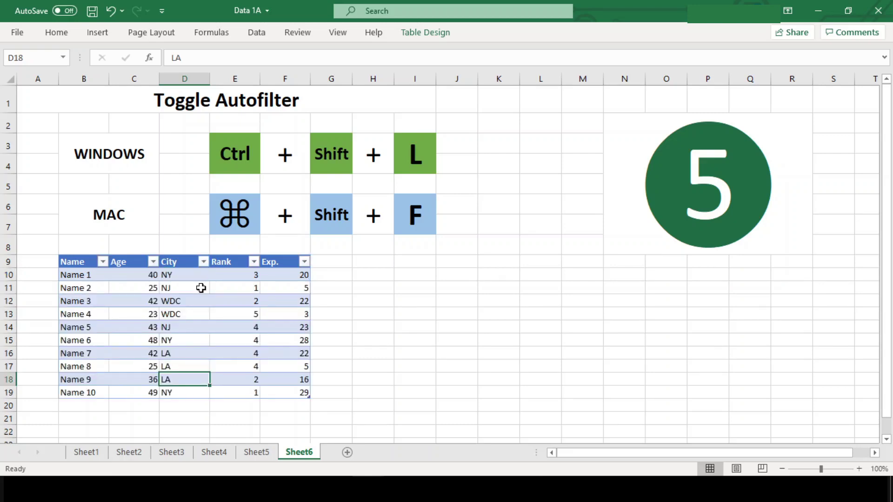